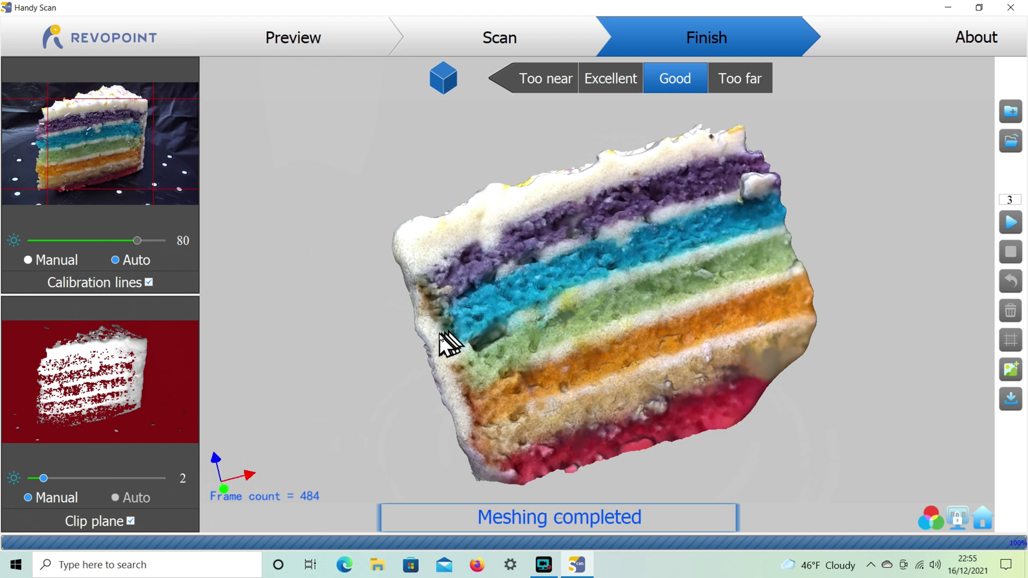
Orbit the cake mesh to view its top and coloured layers
drag(441, 333, 635, 321)
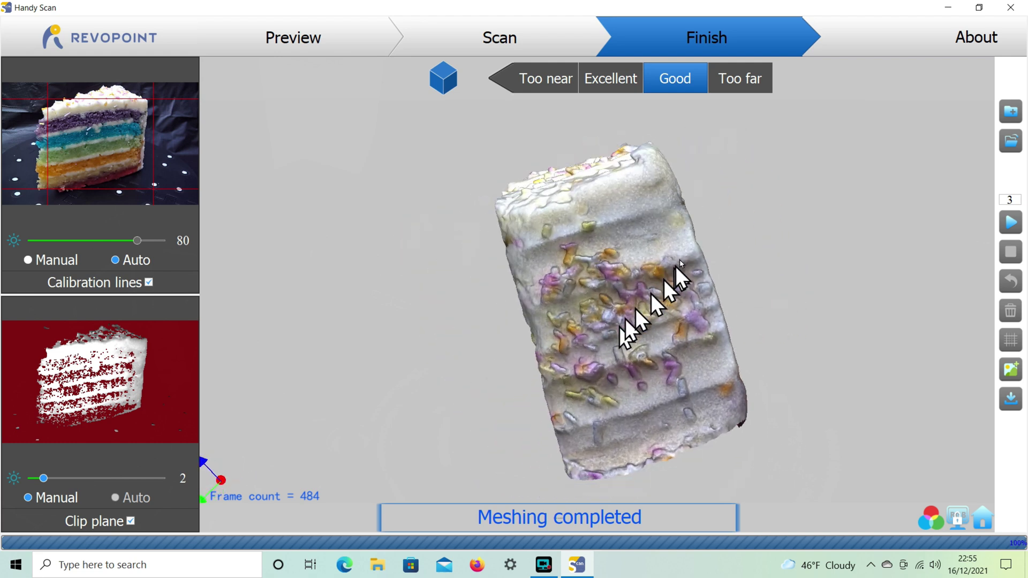
scroll(669, 272, up, 2)
scroll(668, 272, up, 3)
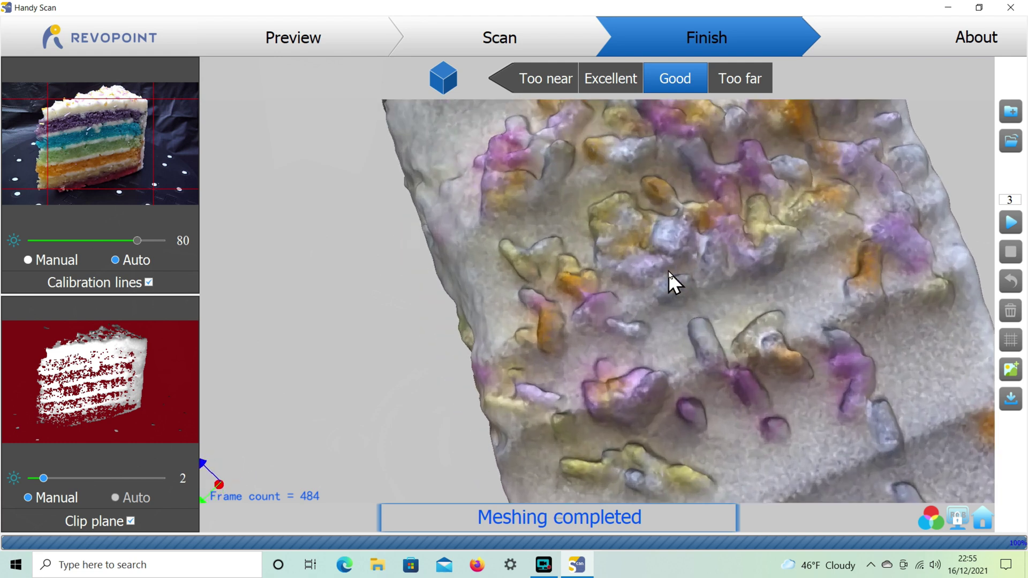
scroll(669, 272, down, 2)
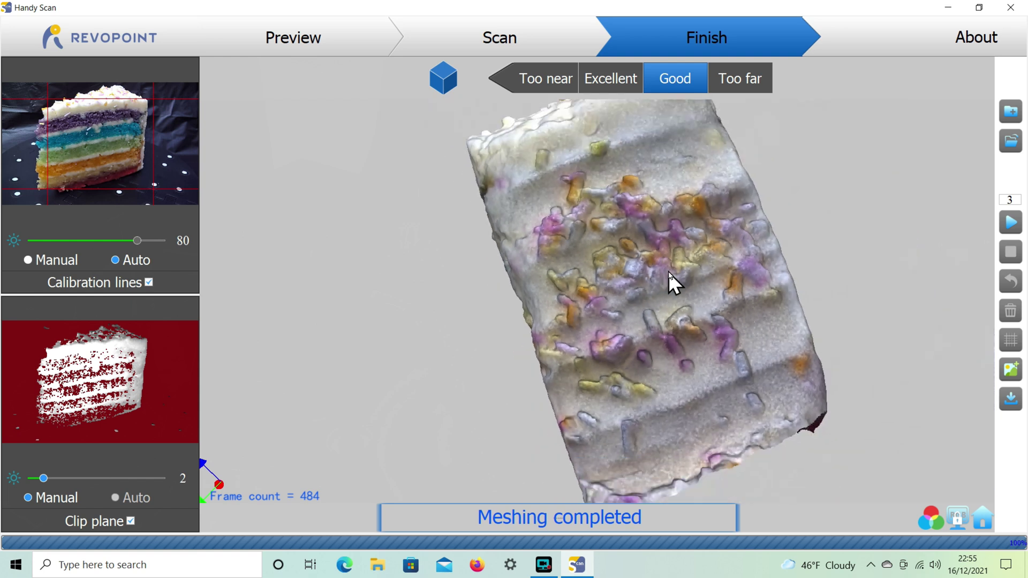
scroll(668, 273, down, 2)
drag(730, 319, 687, 296)
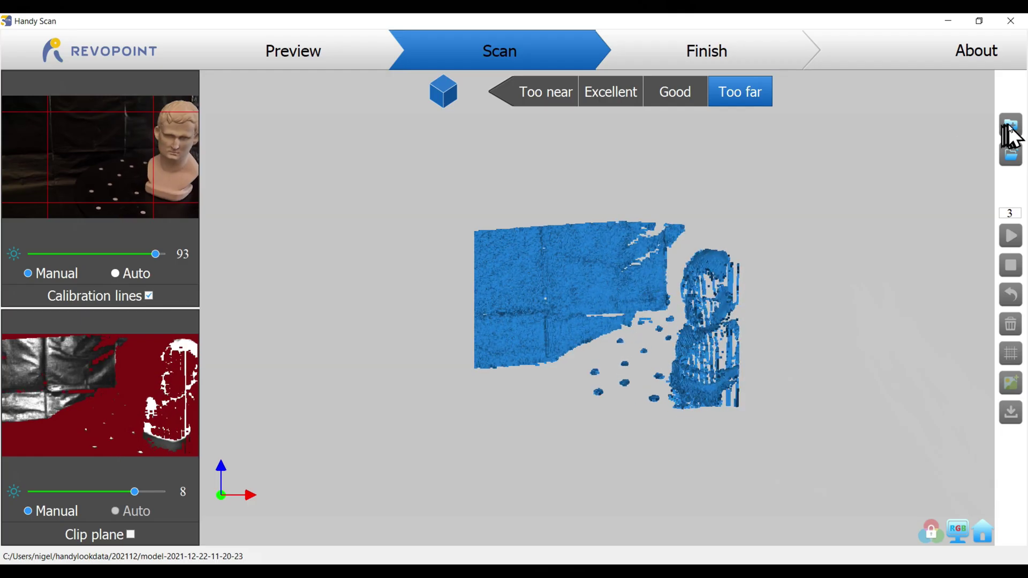
Create a new project with High Accuracy Scan, Feature mode and Color texture
click(1010, 127)
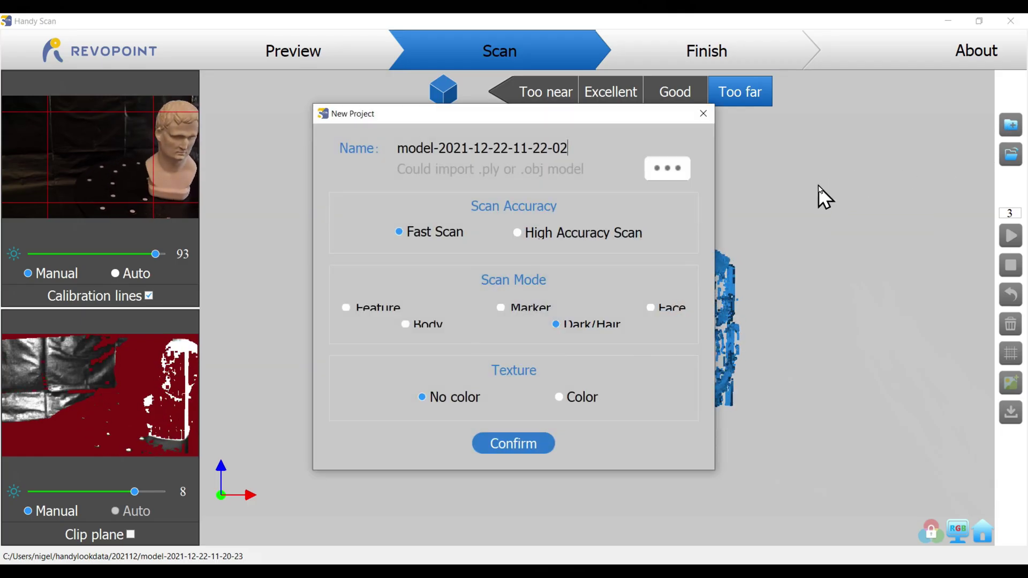
click(518, 235)
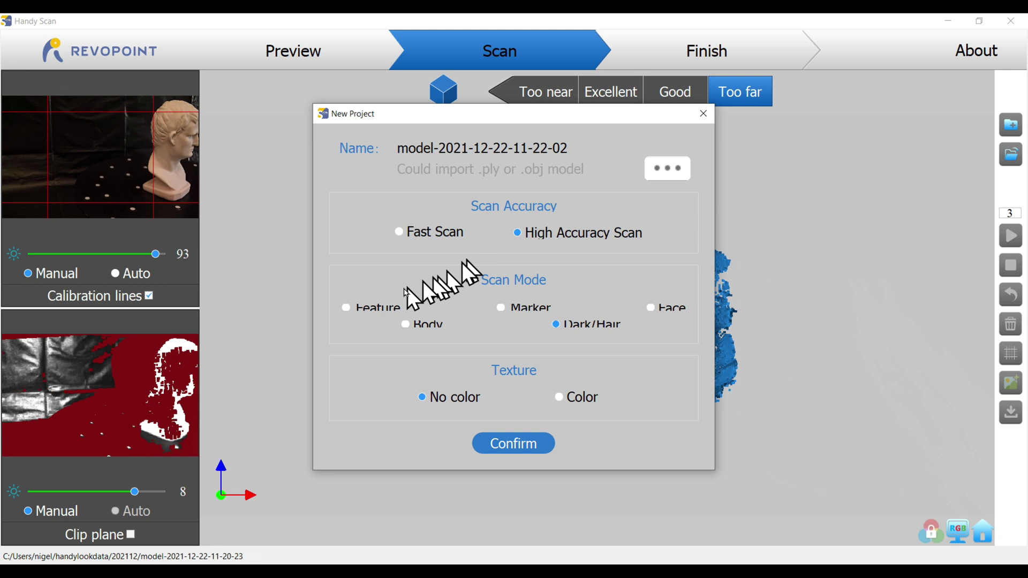
click(347, 309)
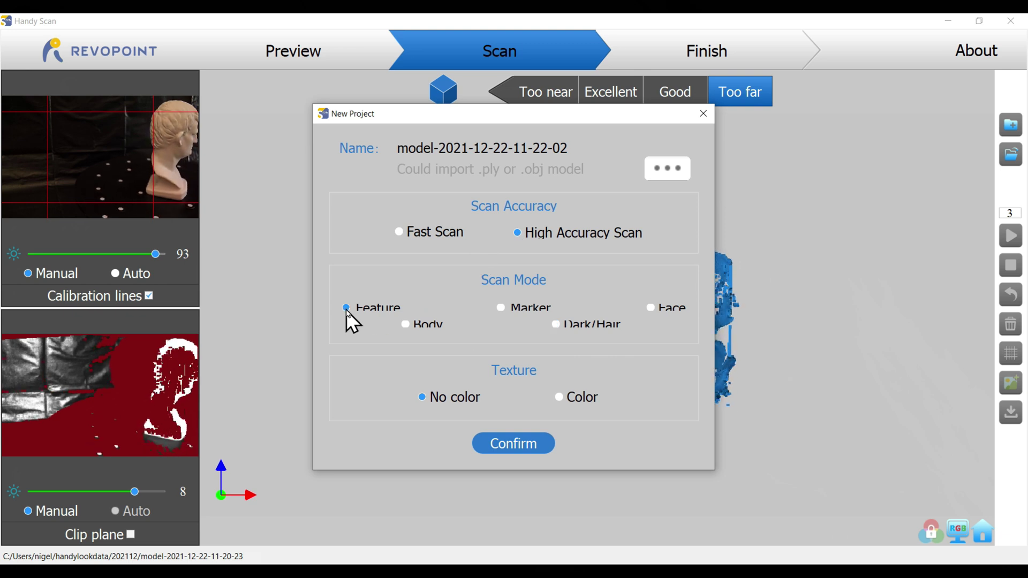
click(560, 398)
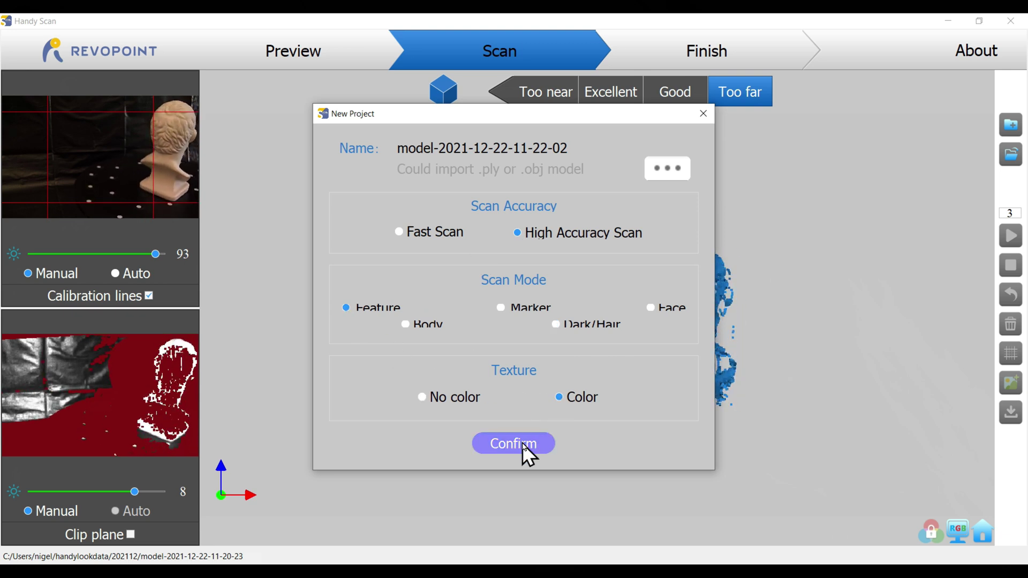
click(522, 444)
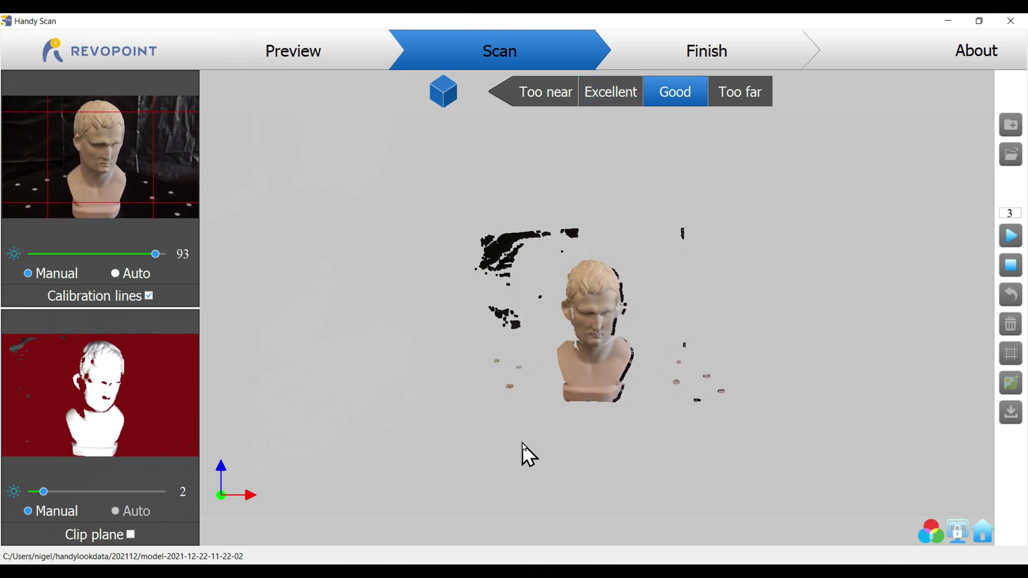
Enable Clip plane, set a lower manual depth exposure, and start scanning the bust
click(130, 534)
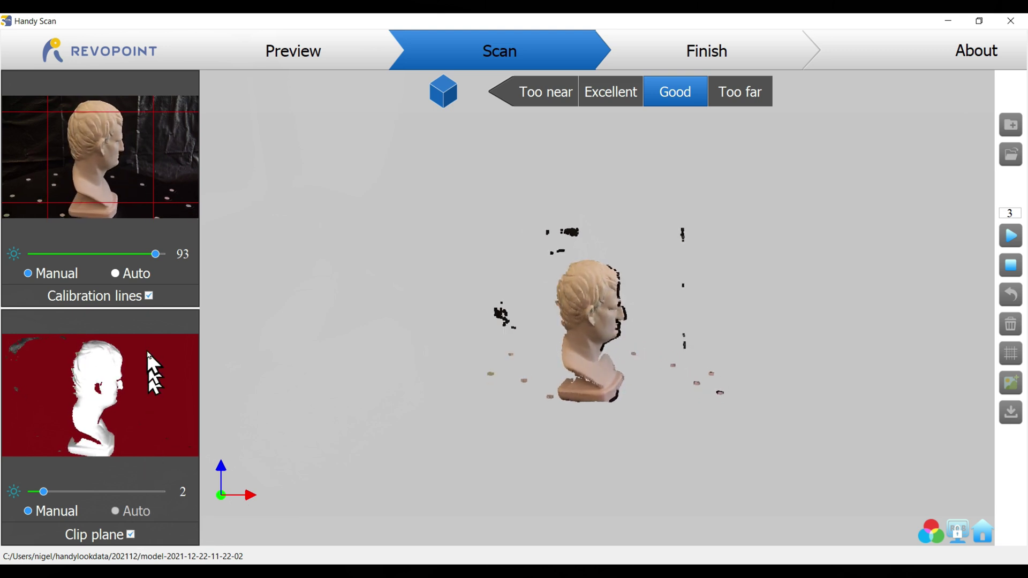
click(116, 274)
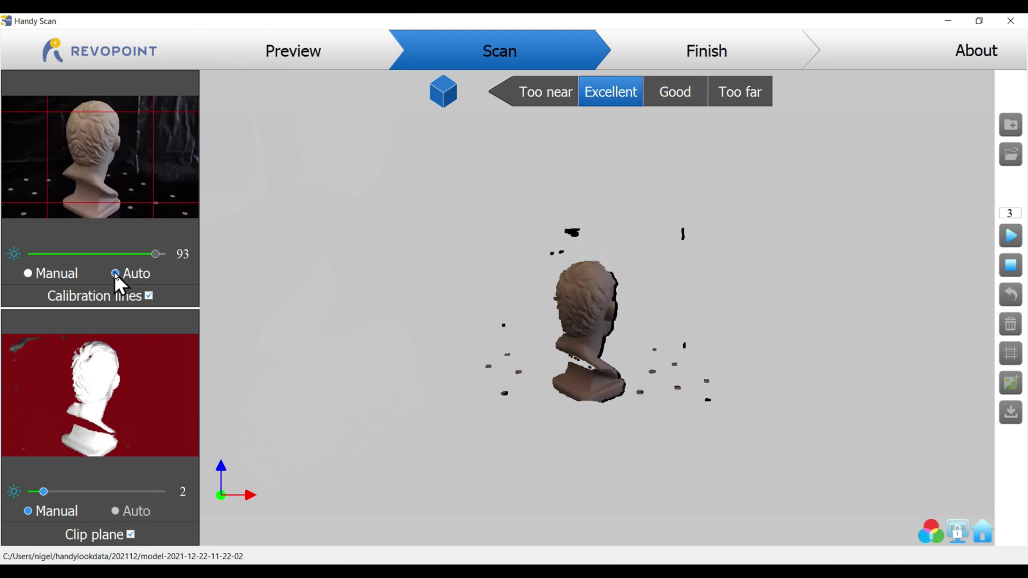
click(30, 276)
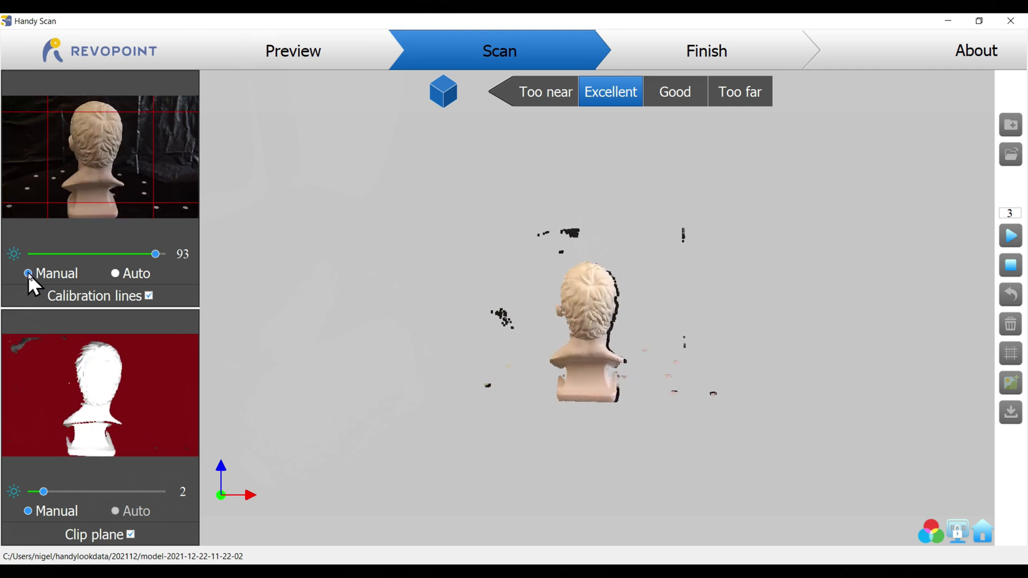
mouse_move(50, 491)
mouse_down()
mouse_move(32, 491)
mouse_move(53, 498)
mouse_move(44, 491)
mouse_up()
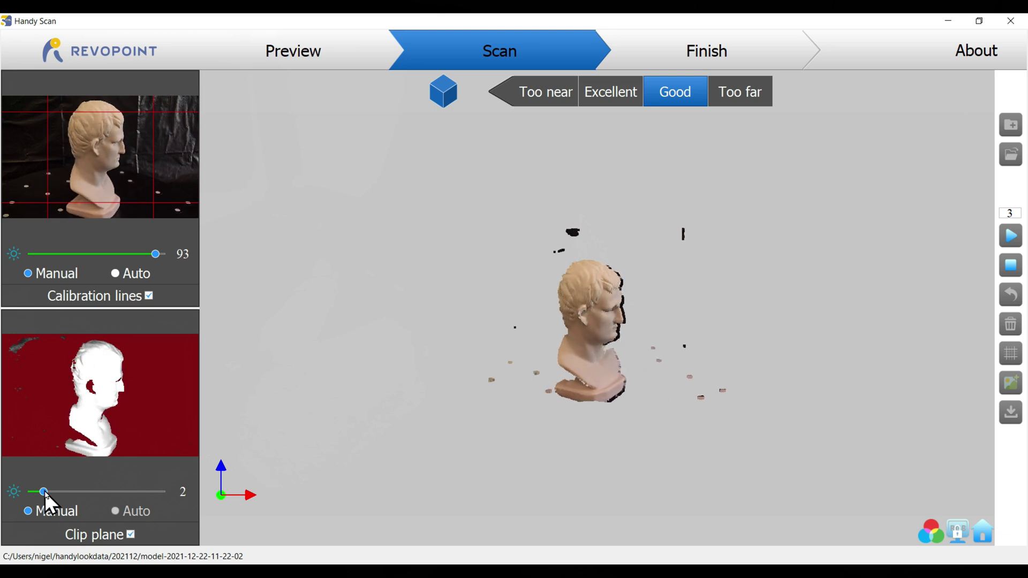
click(1011, 236)
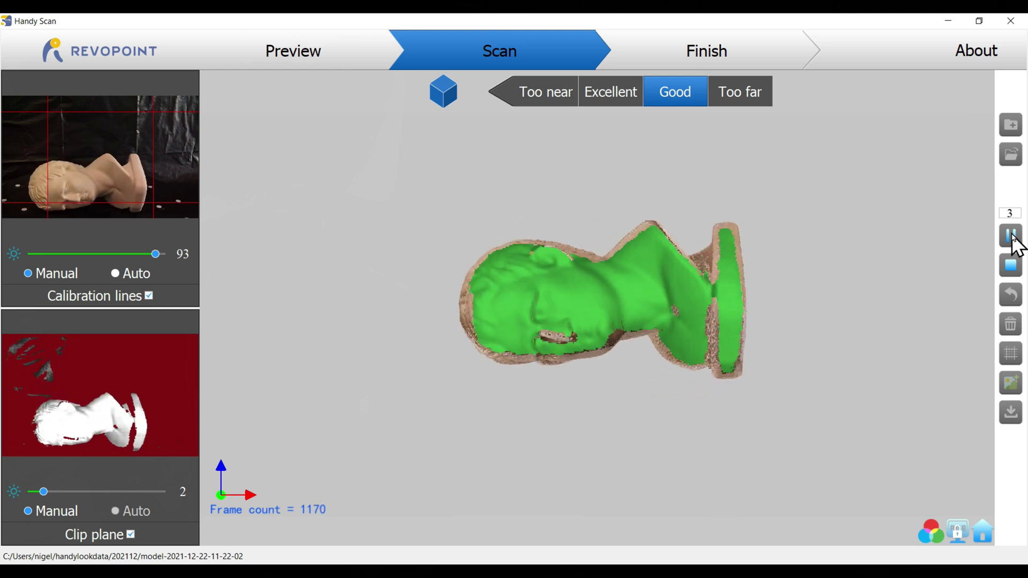
Pause the scan and orbit the bust through front and side views
click(1013, 236)
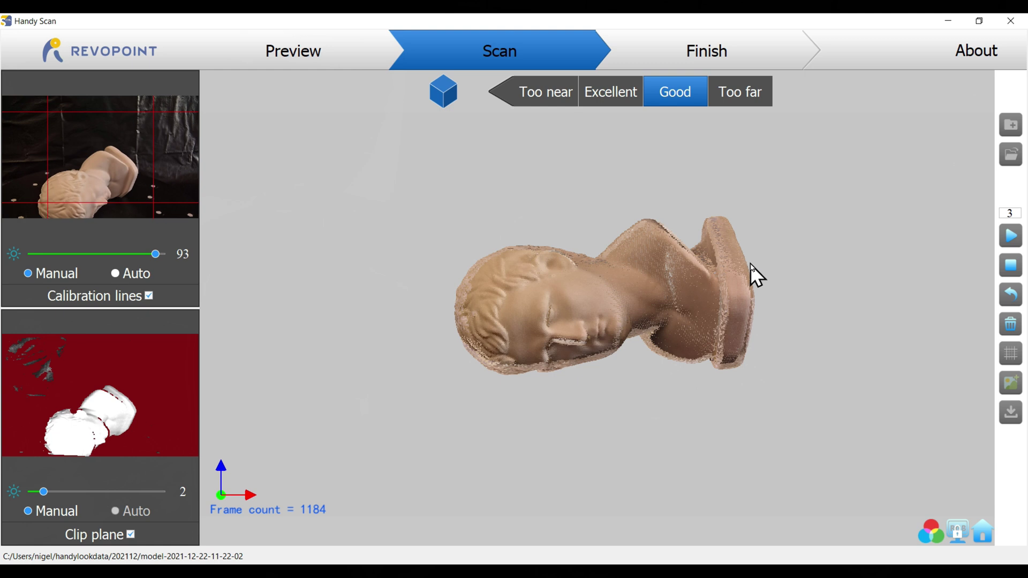
mouse_move(751, 265)
mouse_down()
mouse_move(573, 378)
mouse_move(607, 208)
mouse_move(804, 311)
mouse_move(744, 374)
mouse_move(774, 431)
mouse_move(769, 391)
mouse_move(560, 253)
mouse_move(719, 241)
mouse_up()
scroll(620, 270, up, 3)
scroll(620, 271, down, 1)
scroll(620, 271, down, 1)
mouse_move(621, 271)
mouse_down()
mouse_move(663, 273)
mouse_move(591, 423)
mouse_move(618, 174)
mouse_move(743, 435)
mouse_move(634, 247)
mouse_move(533, 308)
mouse_move(572, 284)
mouse_move(632, 326)
mouse_move(414, 317)
mouse_up()
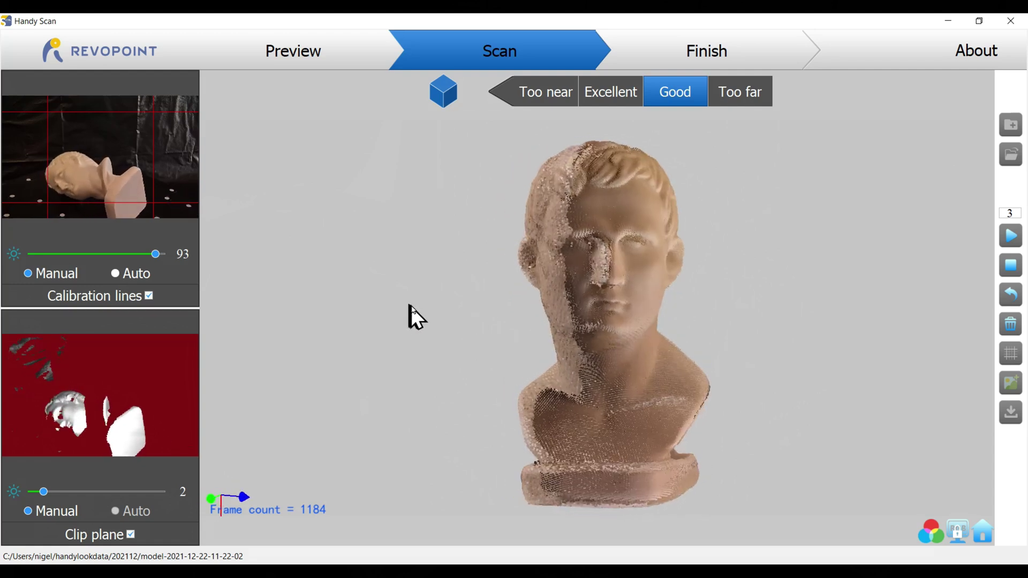
Stop the scan, choose Complete to fuse the bust's point cloud, and view it upright
click(1012, 265)
click(542, 270)
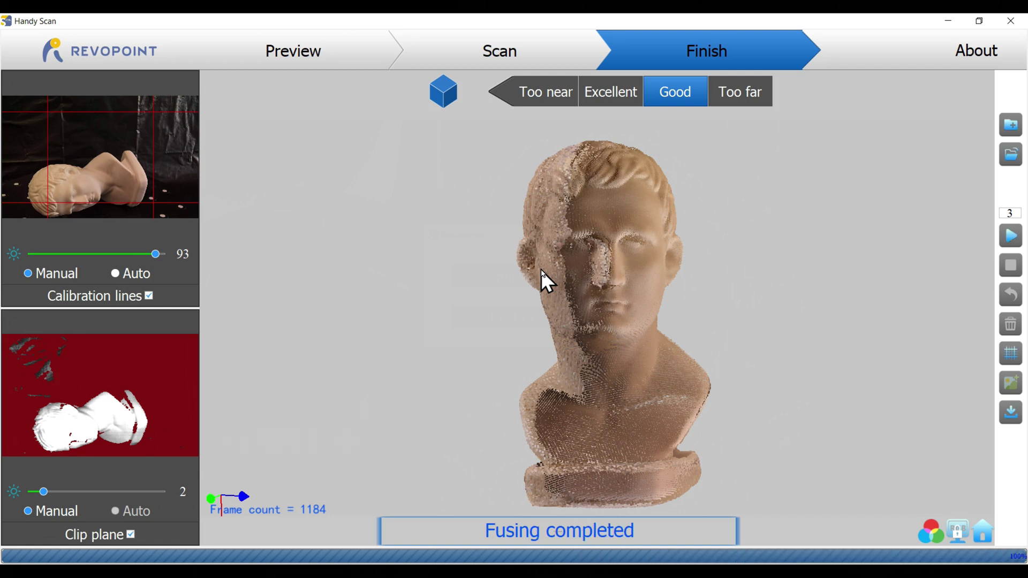
mouse_move(759, 285)
mouse_down()
mouse_move(727, 291)
mouse_move(636, 268)
mouse_up()
scroll(633, 256, up, 3)
scroll(605, 259, up, 3)
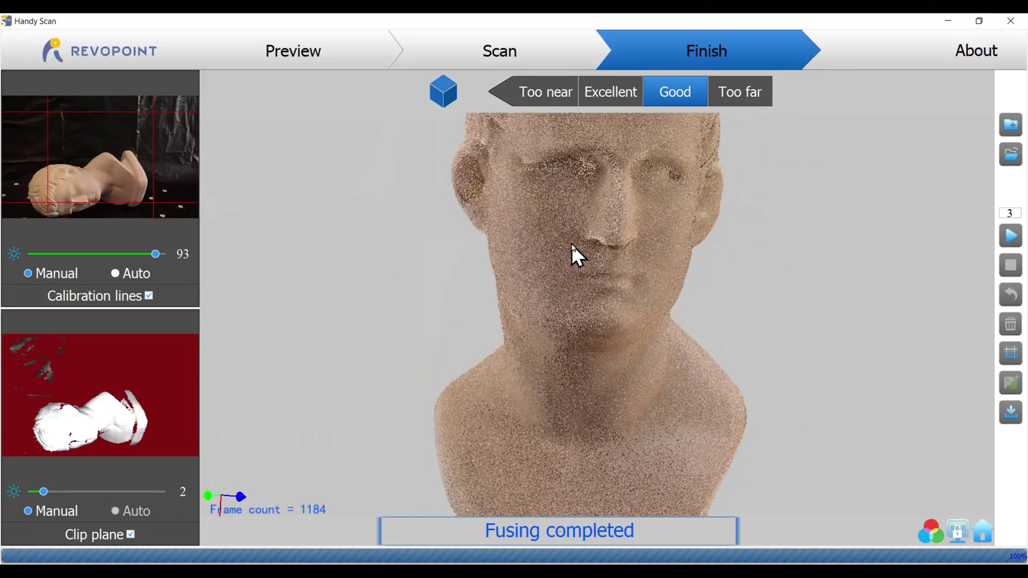
scroll(571, 244, down, 3)
scroll(571, 243, down, 3)
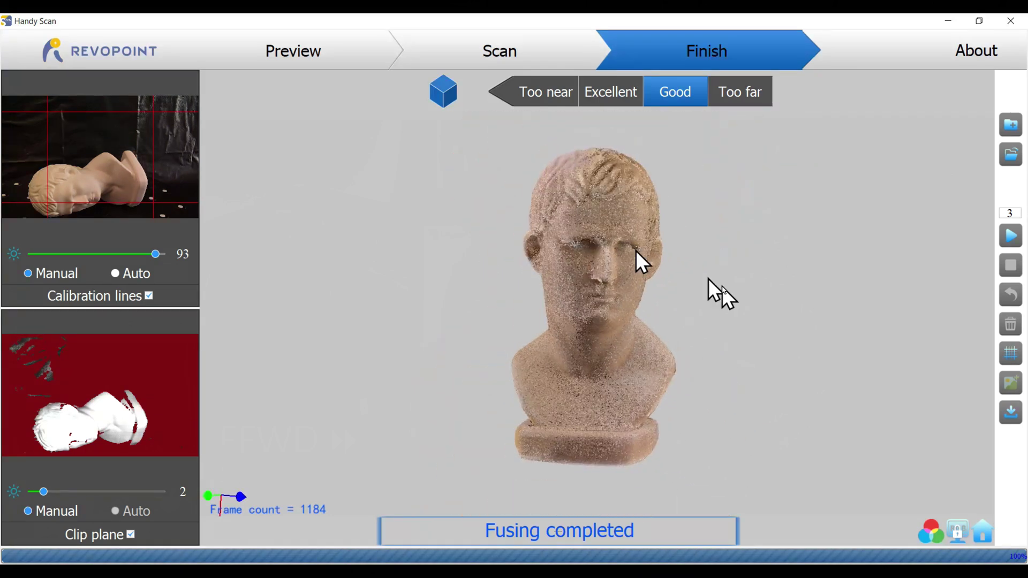
Mesh the bust with hole filling and inspect its front, back and profile
click(1010, 354)
click(498, 306)
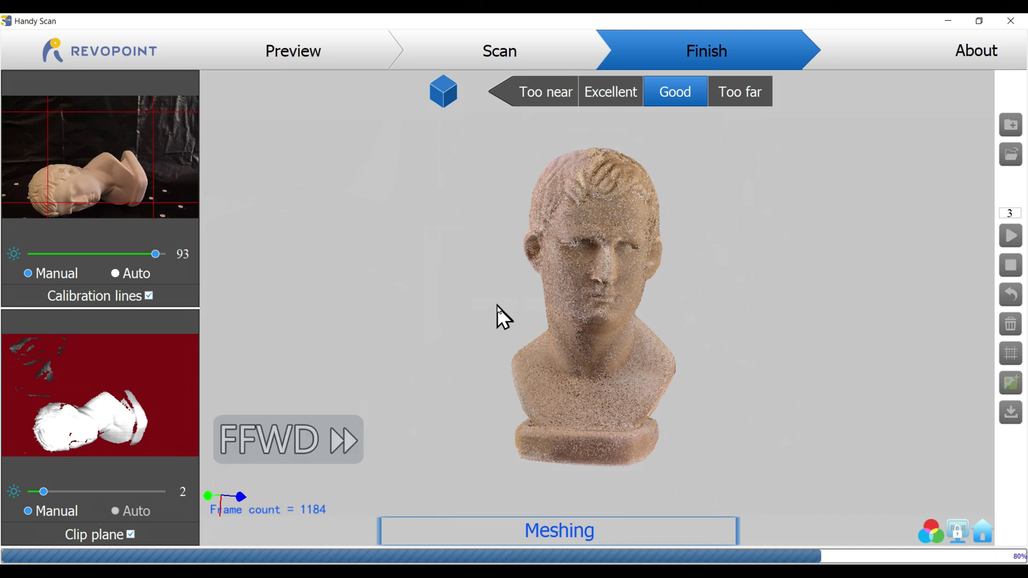
mouse_move(498, 307)
mouse_down()
mouse_move(834, 192)
mouse_move(683, 200)
mouse_up()
scroll(622, 257, up, 3)
mouse_move(622, 258)
mouse_down()
mouse_move(523, 248)
mouse_move(574, 402)
mouse_move(482, 260)
mouse_move(558, 318)
mouse_move(477, 357)
mouse_move(571, 276)
mouse_move(436, 275)
mouse_move(214, 184)
mouse_up()
drag(471, 173, 456, 287)
scroll(456, 295, down, 5)
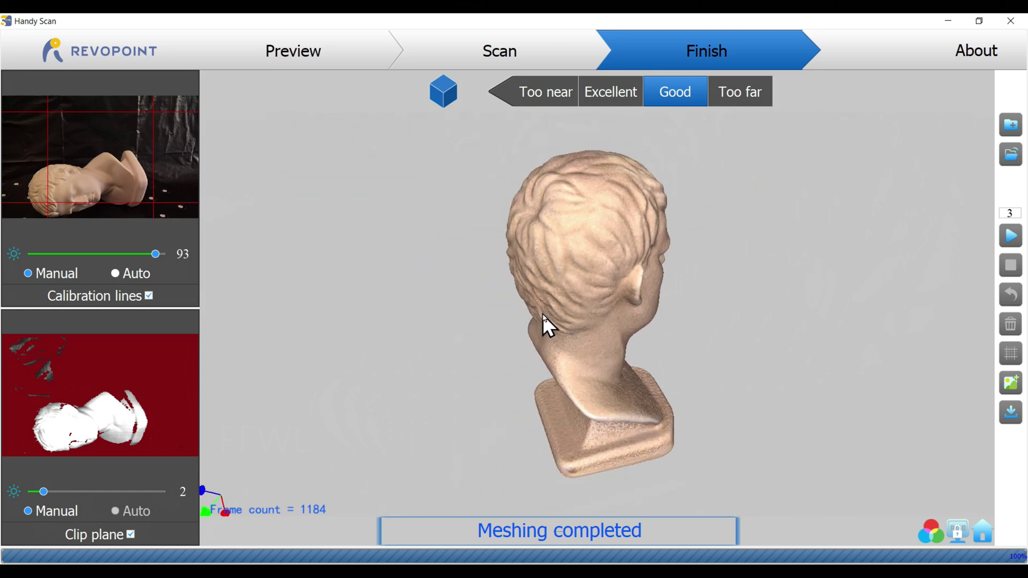
mouse_move(602, 315)
mouse_down()
mouse_move(586, 291)
mouse_move(555, 334)
mouse_move(574, 310)
mouse_move(515, 273)
mouse_up()
Export the bust mesh as 'agrippa 2' with Save as type set to STL
click(1012, 414)
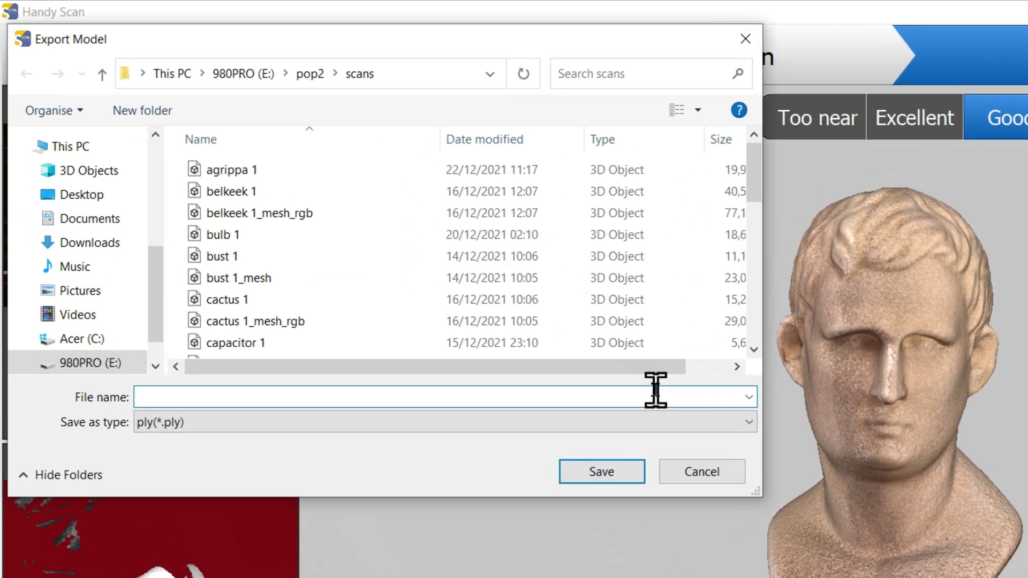
text(agrippa 2)
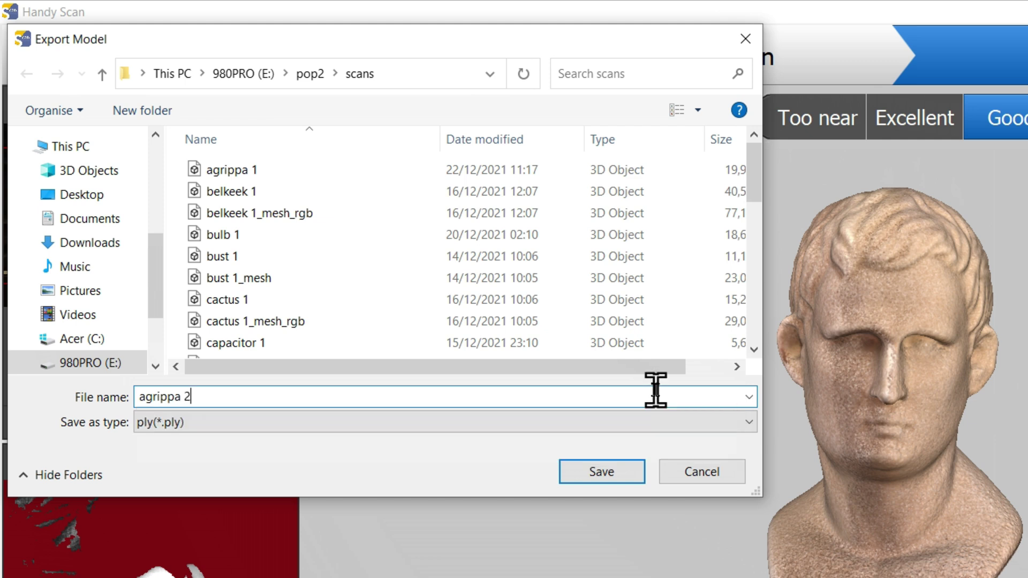
click(754, 423)
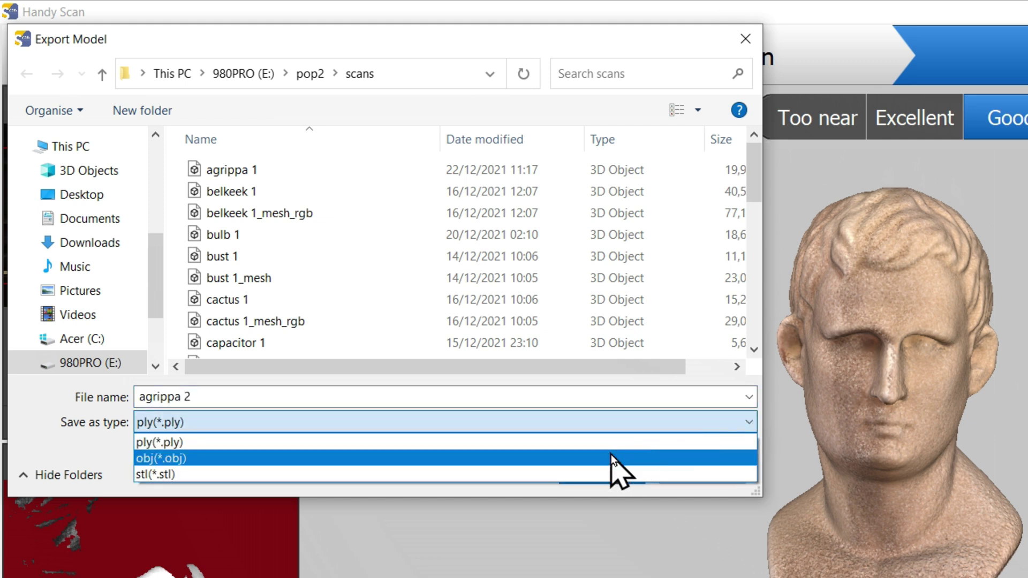
click(592, 480)
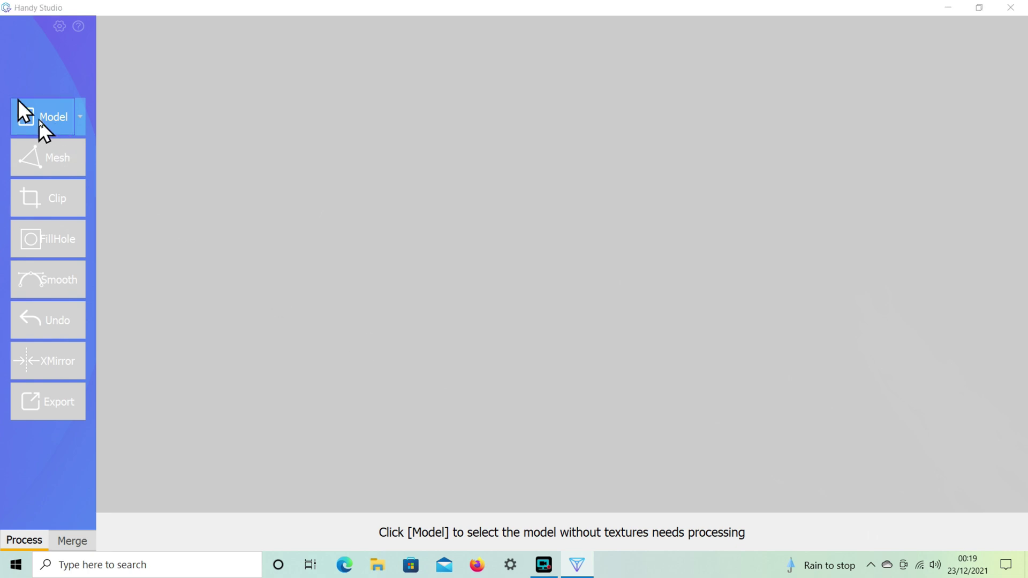
click(40, 120)
click(492, 295)
click(457, 319)
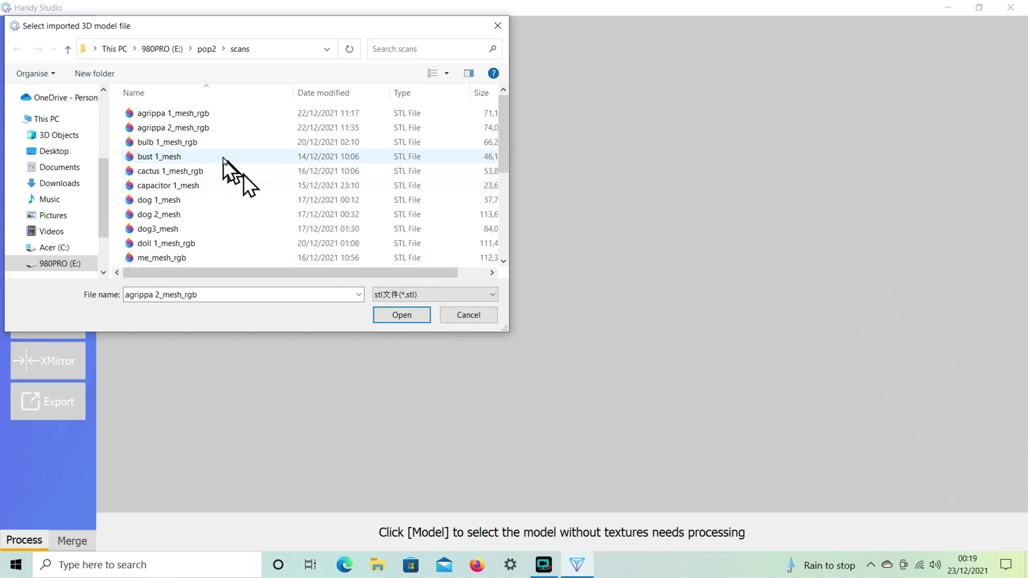
double_click(185, 131)
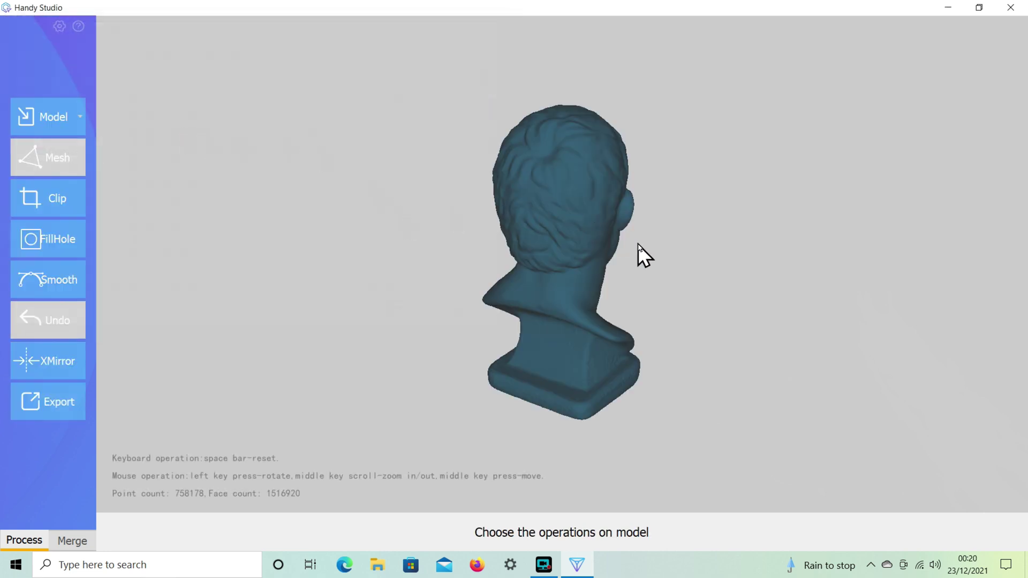
mouse_move(638, 244)
mouse_down()
mouse_move(593, 275)
mouse_move(496, 312)
mouse_up()
scroll(495, 312, up, 3)
scroll(496, 313, up, 1)
drag(494, 311, 413, 304)
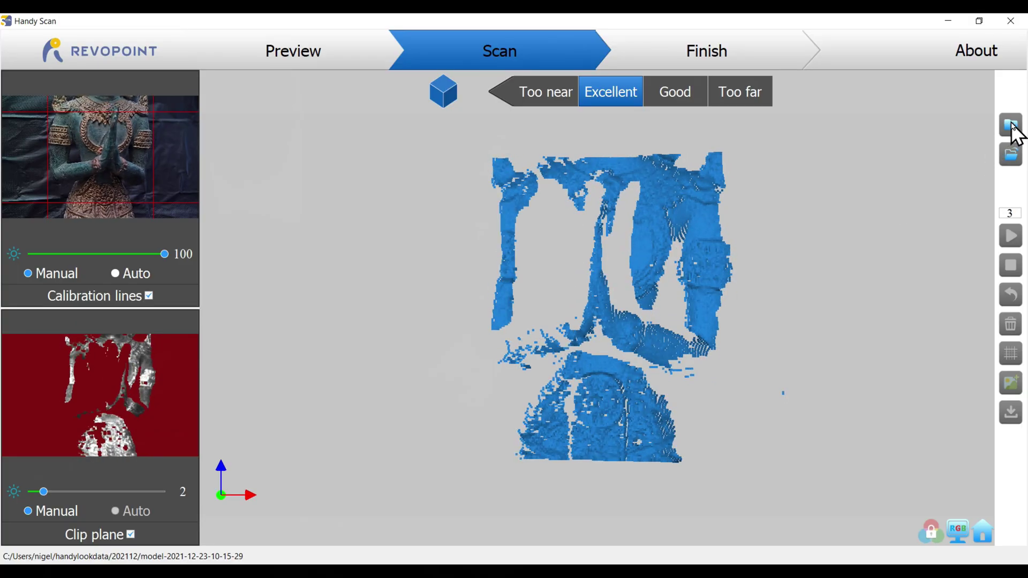
Create a new project with High Accuracy Scan, Feature tracking and Color texture
click(1012, 126)
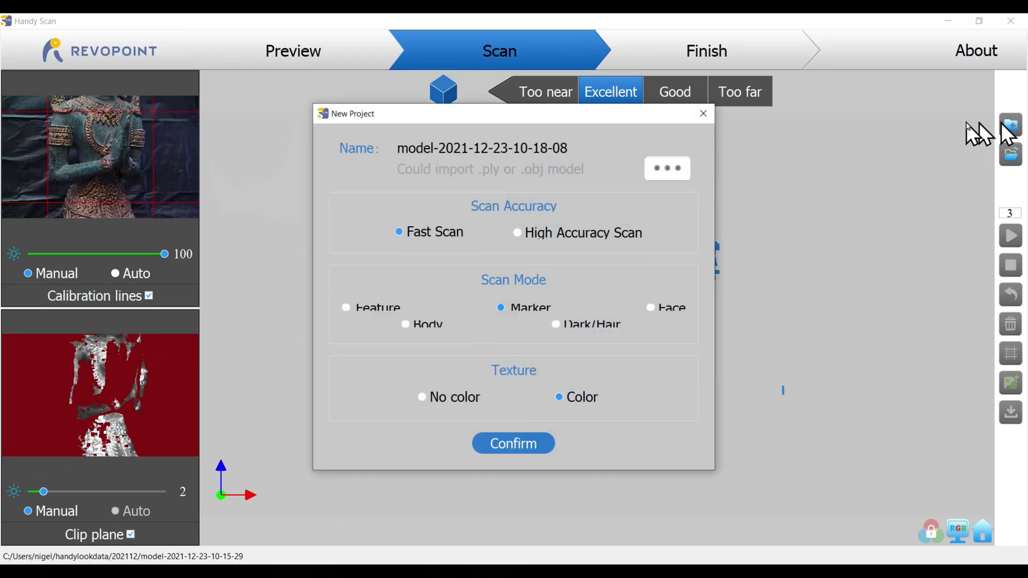
click(520, 233)
click(345, 309)
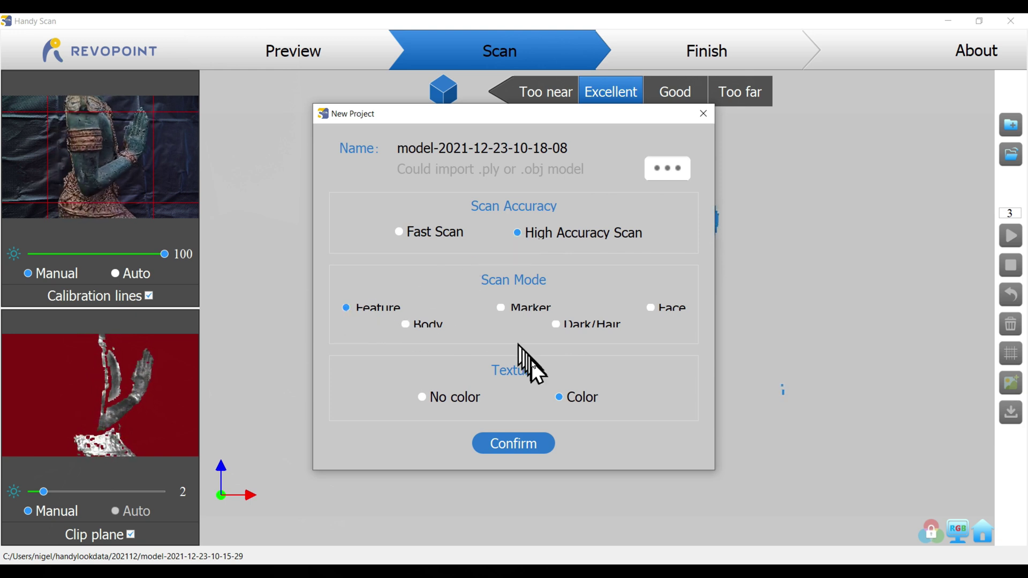
click(515, 443)
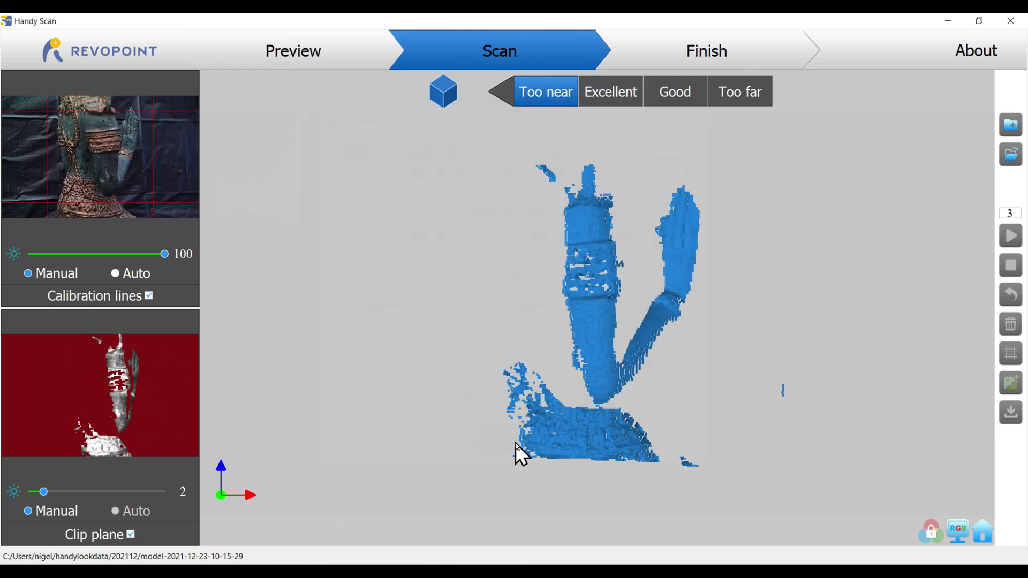
Start scanning and sweep around the statue until 1,047 frames are recorded
click(1012, 237)
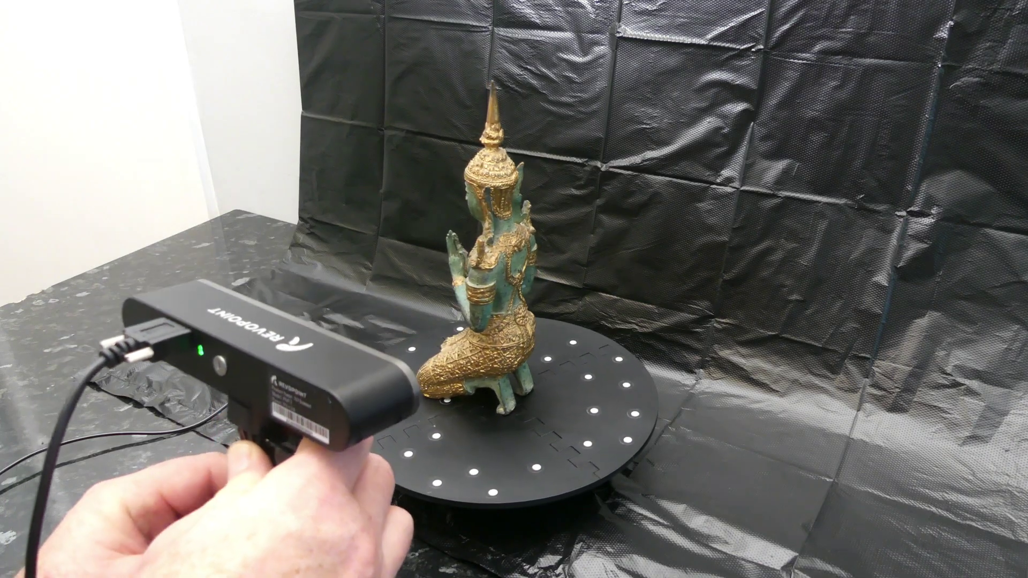
Resume scanning the statue's base, then pause at 2,568 frames
click(1011, 235)
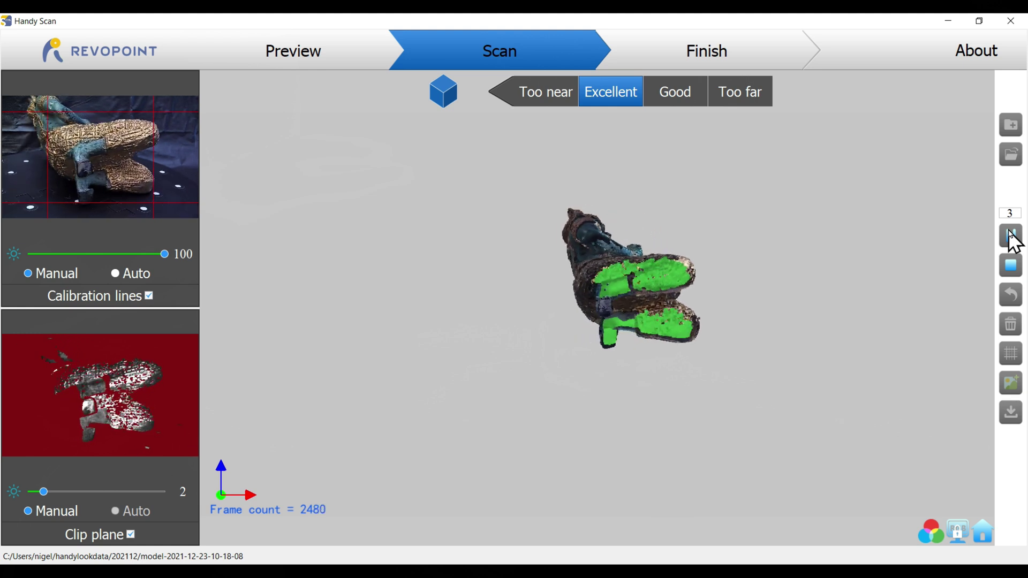
click(1011, 237)
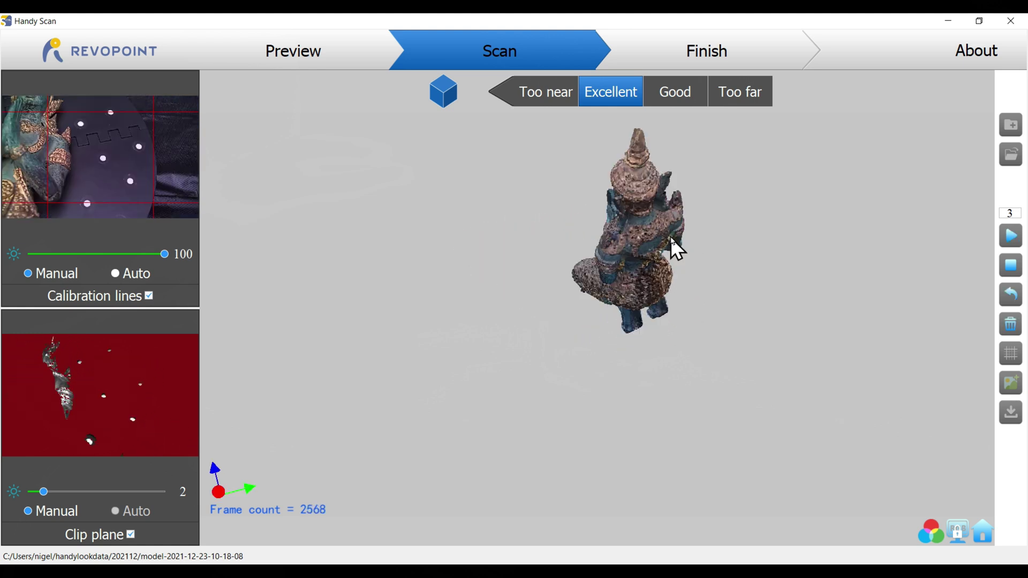
Complete the statue scan, fuse its point cloud, and mesh it with holes filled
click(1012, 266)
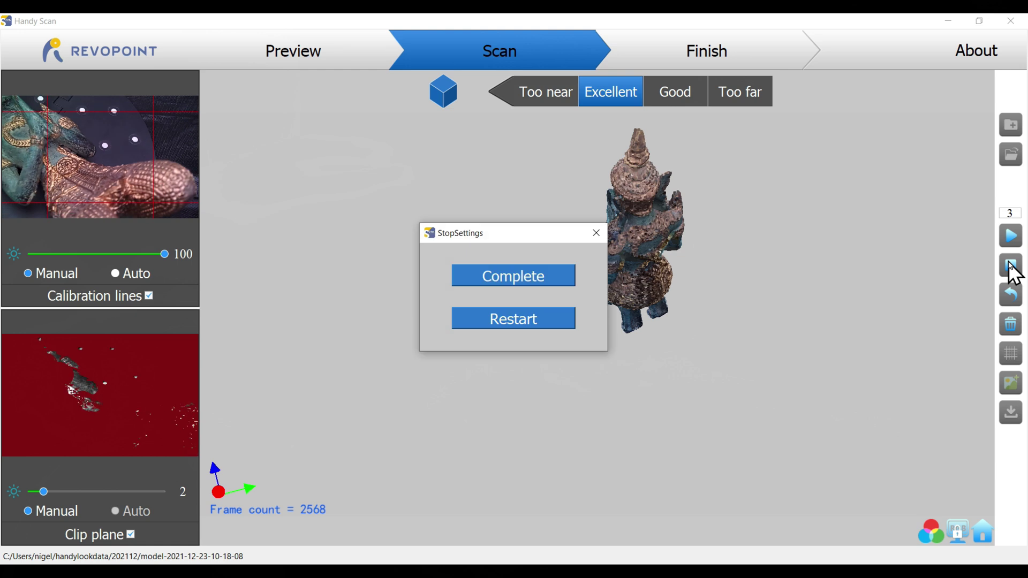
click(538, 277)
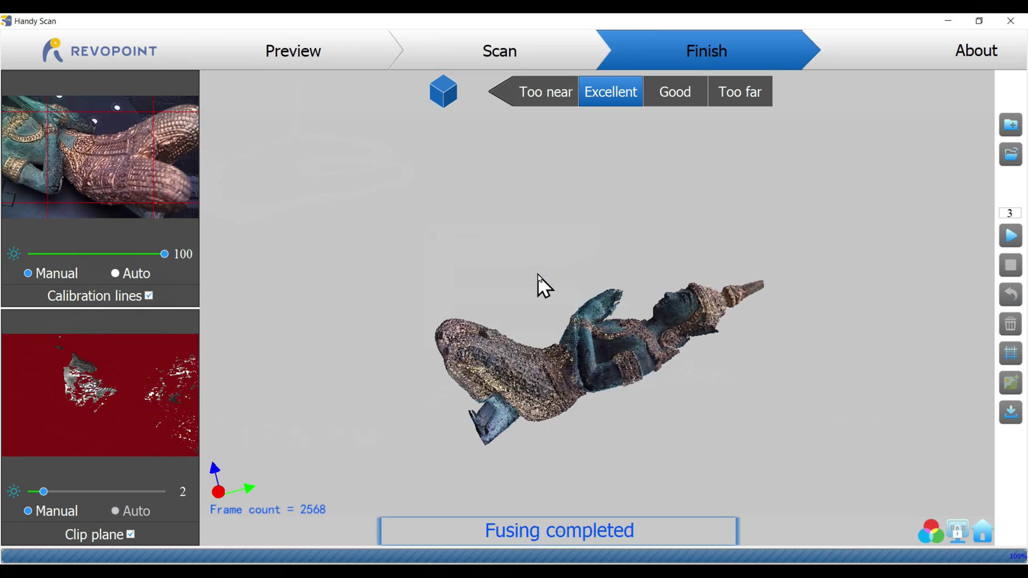
mouse_move(537, 276)
mouse_down()
mouse_move(616, 254)
mouse_move(448, 384)
mouse_move(654, 345)
mouse_move(574, 329)
mouse_move(563, 373)
mouse_up()
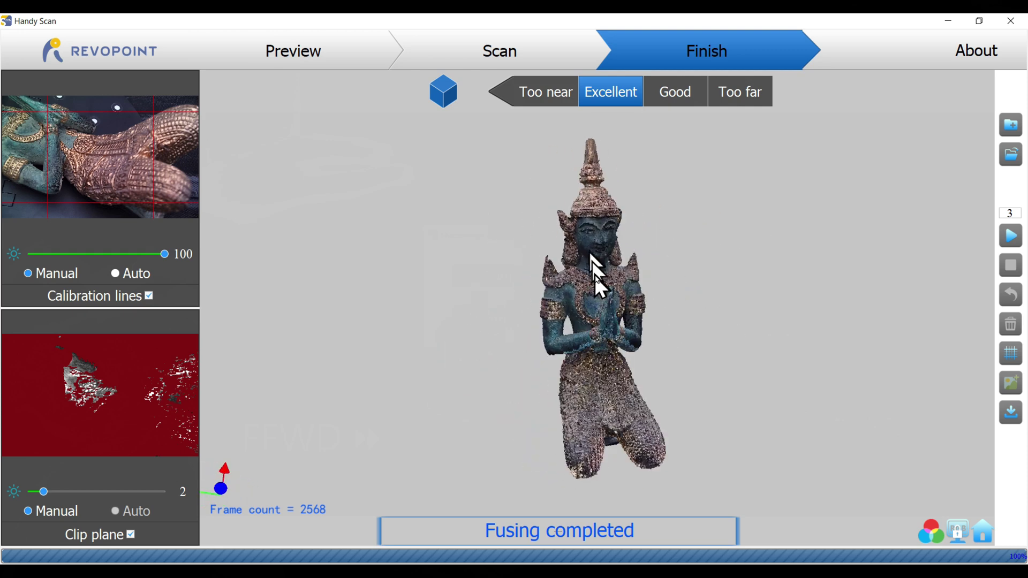
scroll(596, 275, up, 3)
scroll(595, 276, up, 3)
scroll(596, 275, up, 3)
scroll(596, 275, up, 3)
scroll(596, 276, down, 3)
scroll(673, 293, down, 3)
scroll(606, 202, down, 3)
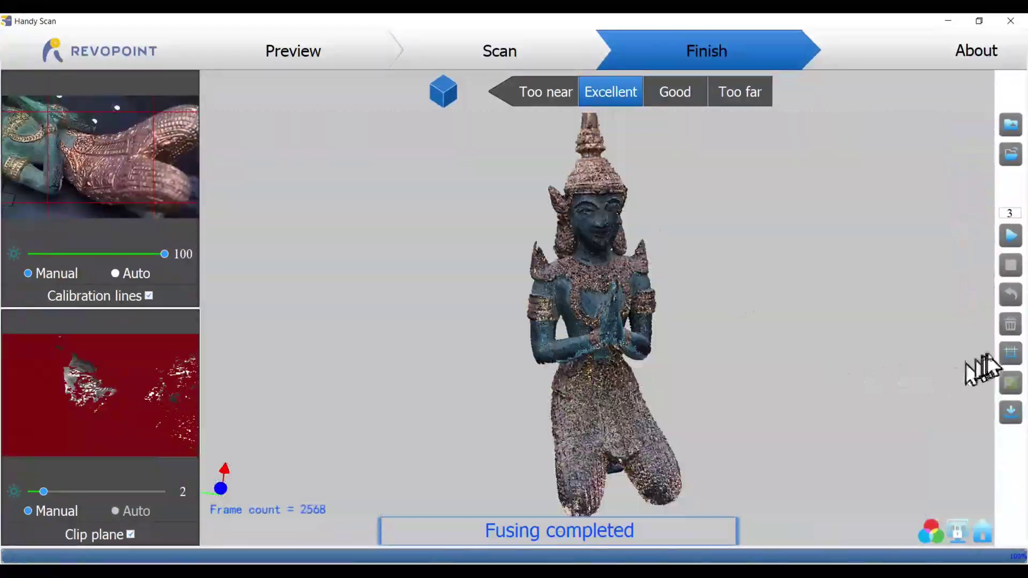
click(498, 304)
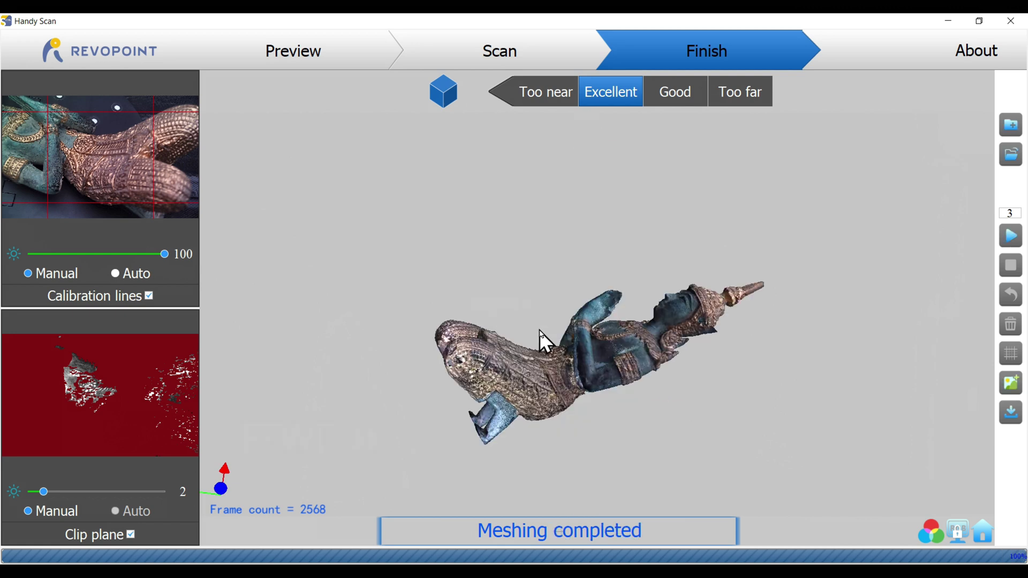
mouse_move(732, 329)
mouse_down()
mouse_move(803, 362)
mouse_move(679, 318)
mouse_move(673, 333)
mouse_move(620, 321)
mouse_move(681, 345)
mouse_move(700, 334)
mouse_move(560, 222)
mouse_move(668, 236)
mouse_move(624, 243)
mouse_up()
scroll(620, 233, up, 2)
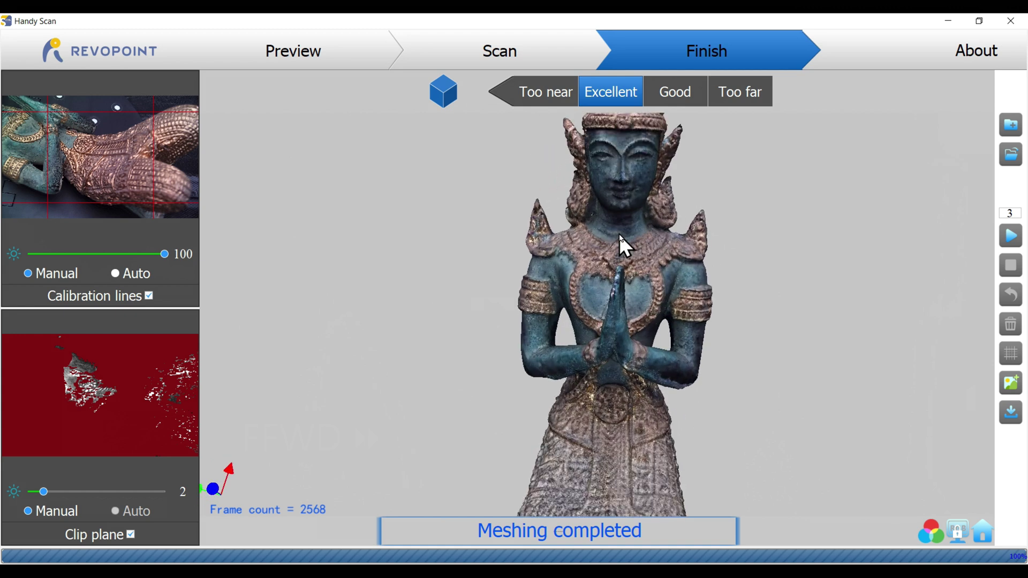
scroll(619, 234, up, 1)
scroll(619, 234, up, 3)
scroll(620, 235, up, 2)
scroll(620, 235, down, 2)
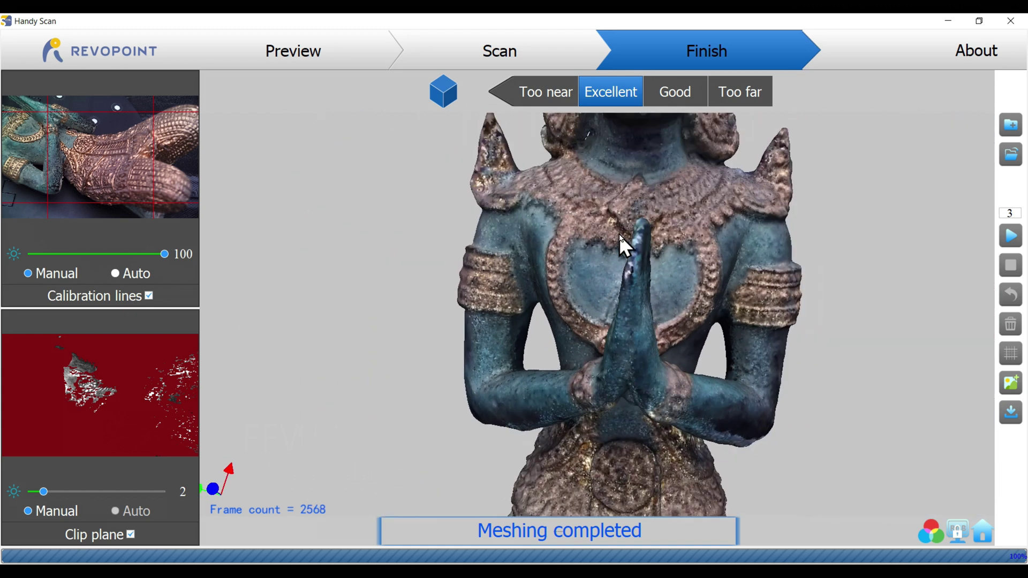
scroll(651, 178, down, 2)
scroll(651, 180, down, 2)
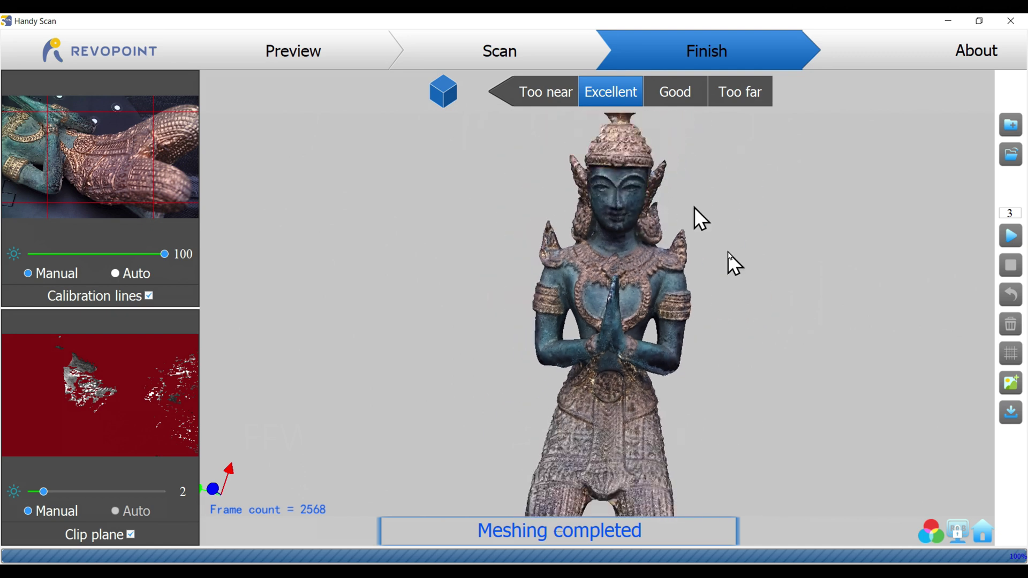
Export the kneeling statue mesh as an STL (*.stl) file under a new name
click(1011, 412)
click(500, 295)
click(279, 326)
text(th)
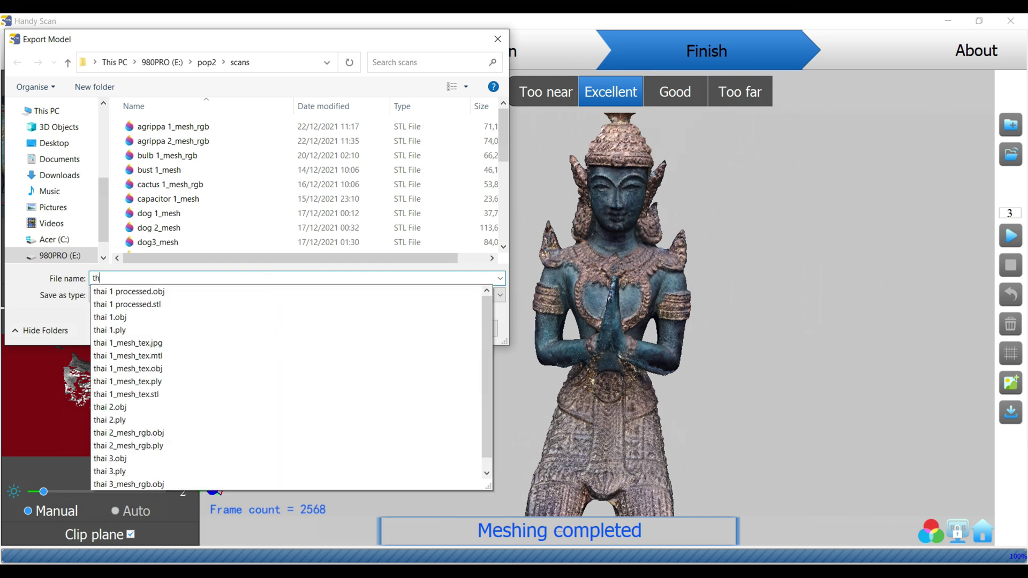
text( 2)
key(Return)
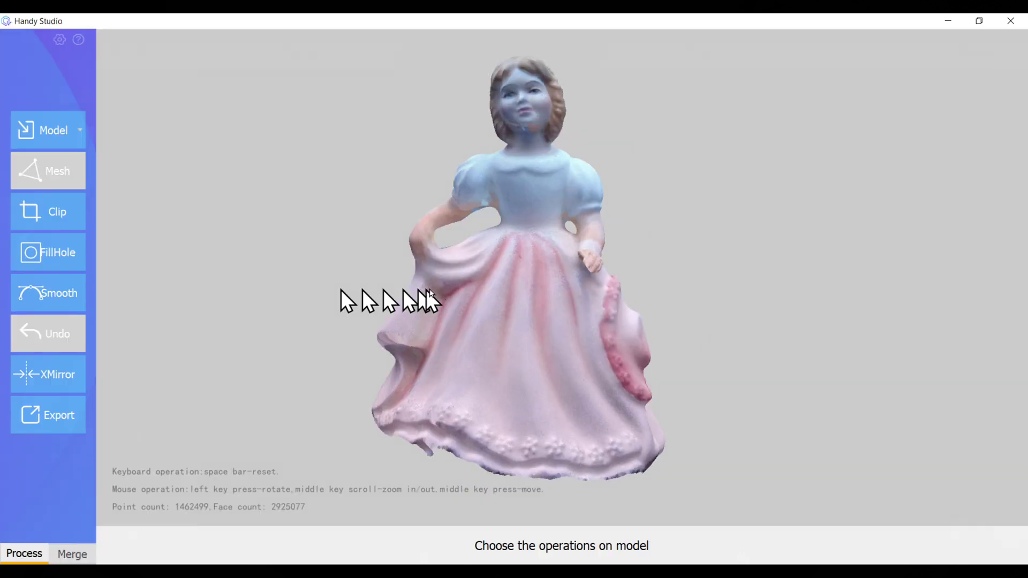
Rotate the lady figurine mesh to show its side and back, then turn the octopus mesh
drag(425, 291, 645, 291)
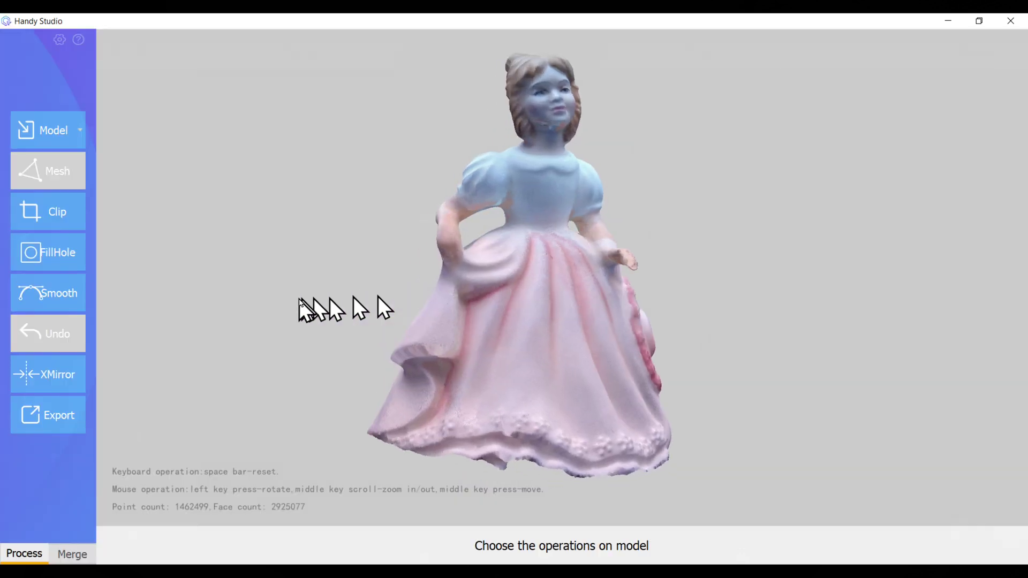
mouse_move(300, 310)
mouse_down()
mouse_move(495, 319)
mouse_move(526, 298)
mouse_move(337, 273)
mouse_move(585, 258)
mouse_up()
drag(379, 273, 659, 295)
drag(310, 283, 653, 294)
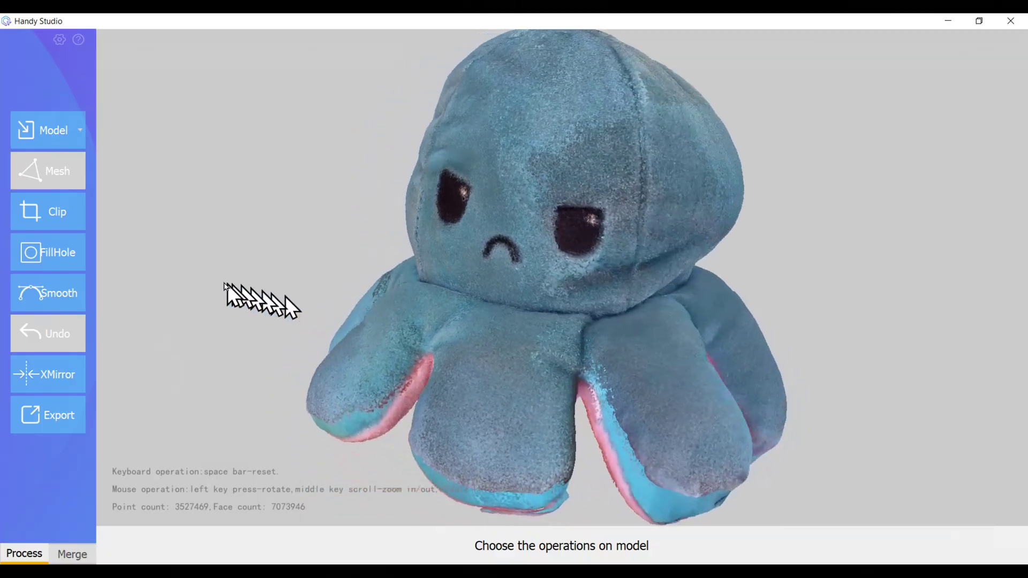
drag(285, 299, 207, 283)
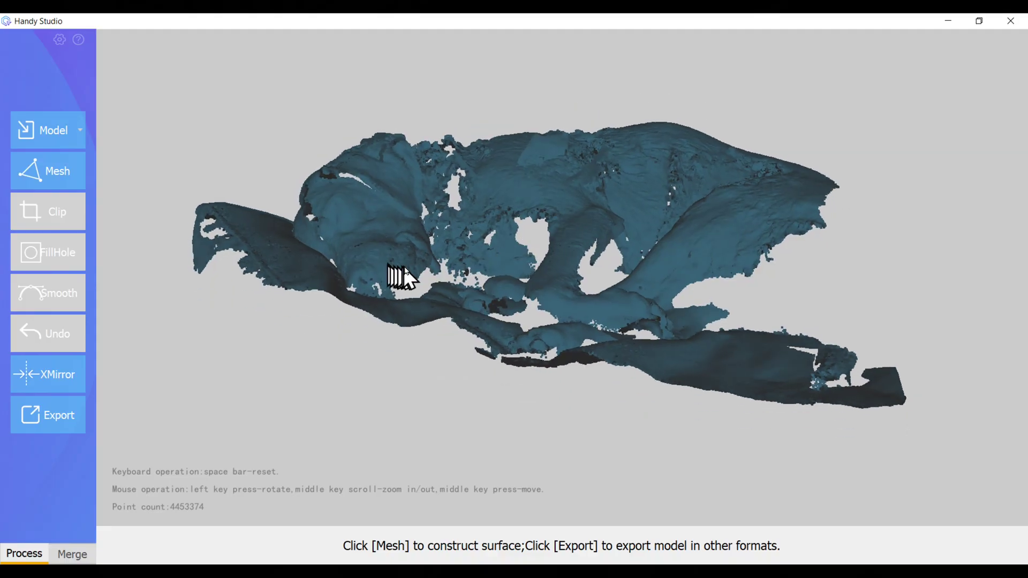
Rotate the patchy unmeshed point cloud and take a closer, tilted look at it
mouse_move(404, 269)
mouse_down()
mouse_move(511, 300)
mouse_move(425, 280)
mouse_move(575, 346)
mouse_move(626, 352)
mouse_up()
scroll(541, 292, up, 3)
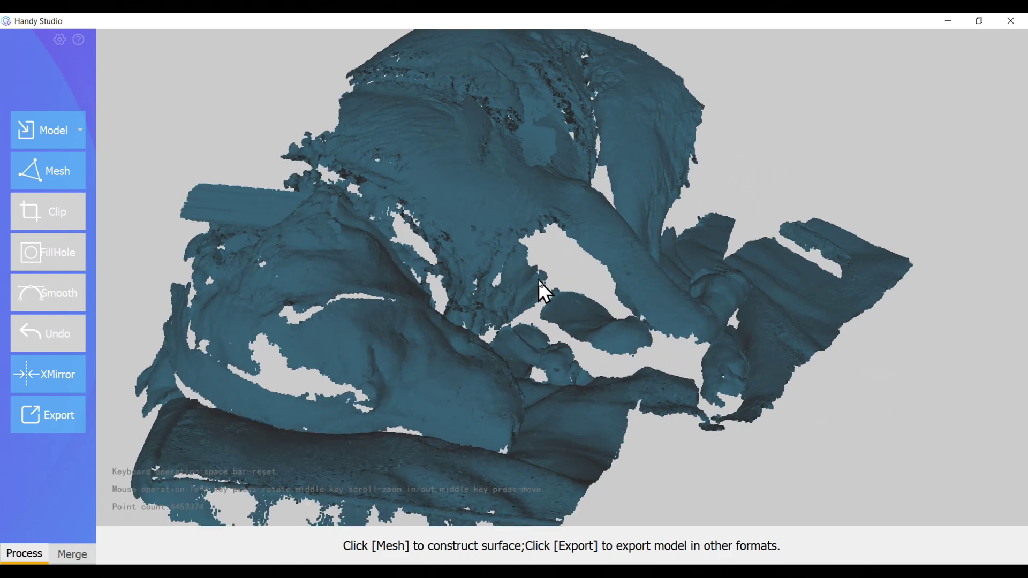
mouse_move(552, 310)
mouse_down()
mouse_move(624, 333)
mouse_move(542, 332)
mouse_move(756, 289)
mouse_move(608, 322)
mouse_move(731, 341)
mouse_move(719, 315)
mouse_up()
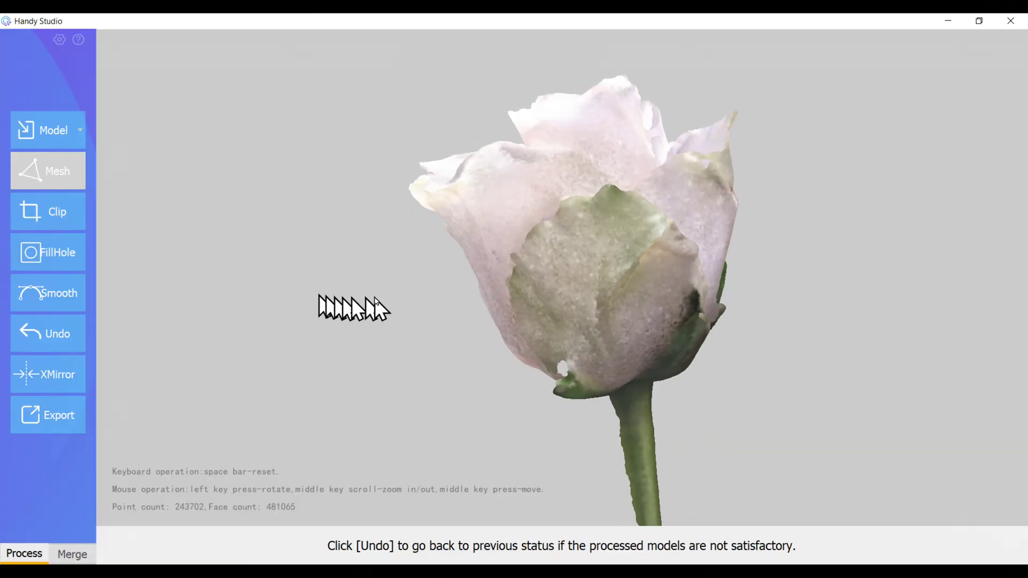
Rotate the white rose mesh through several views, then tilt the cake slice to show its rainbow layers
drag(375, 299, 521, 307)
drag(318, 281, 480, 285)
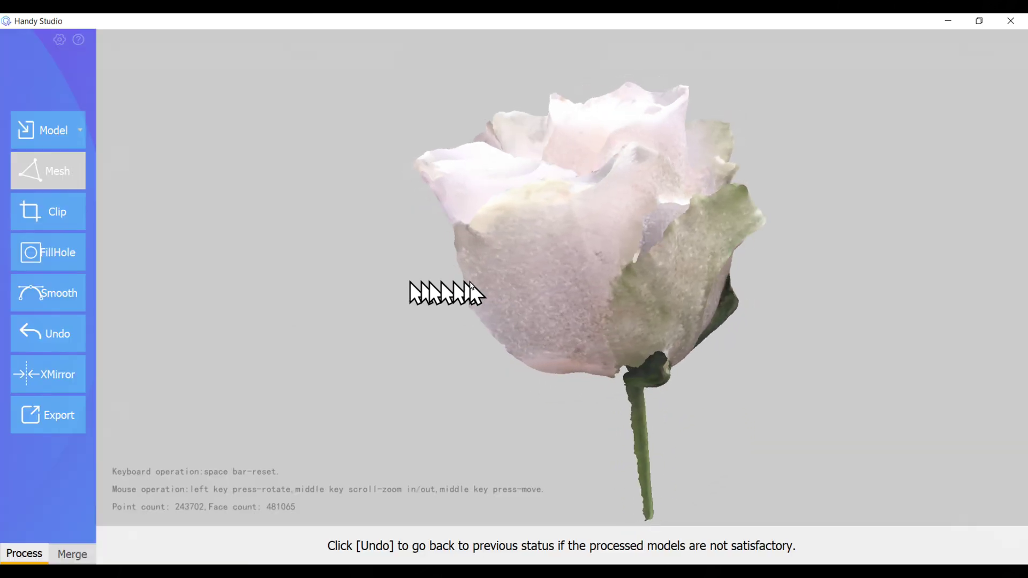
drag(329, 286, 493, 290)
drag(219, 289, 478, 296)
drag(277, 286, 366, 302)
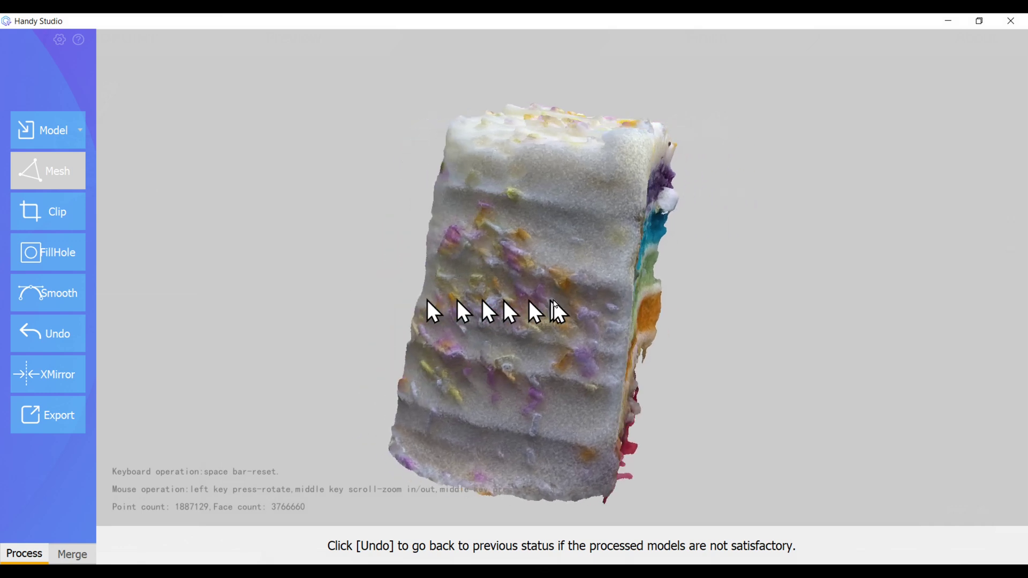
mouse_move(566, 310)
mouse_down()
mouse_move(446, 309)
mouse_move(607, 329)
mouse_move(547, 313)
mouse_move(551, 239)
mouse_move(571, 217)
mouse_move(544, 251)
mouse_up()
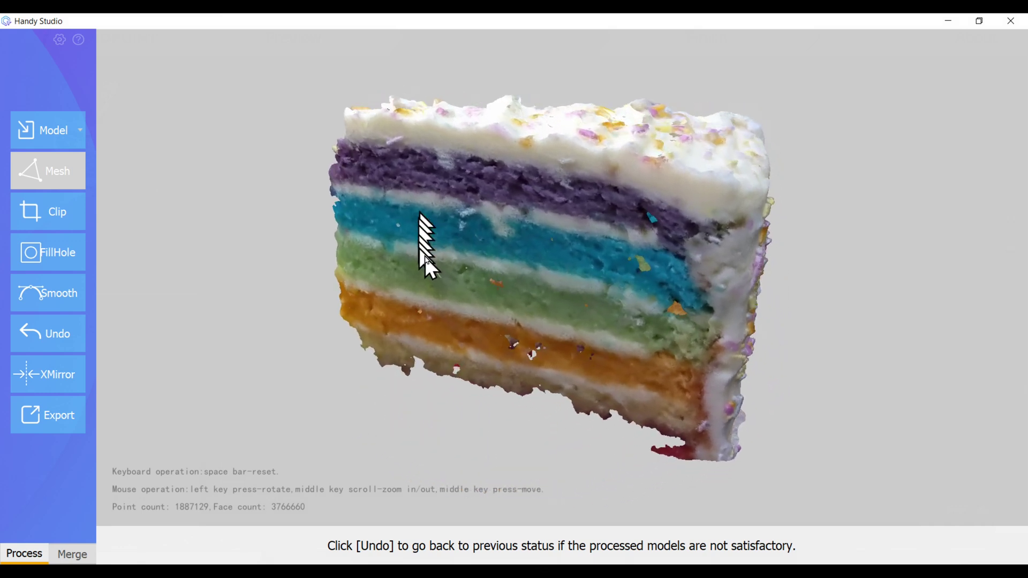